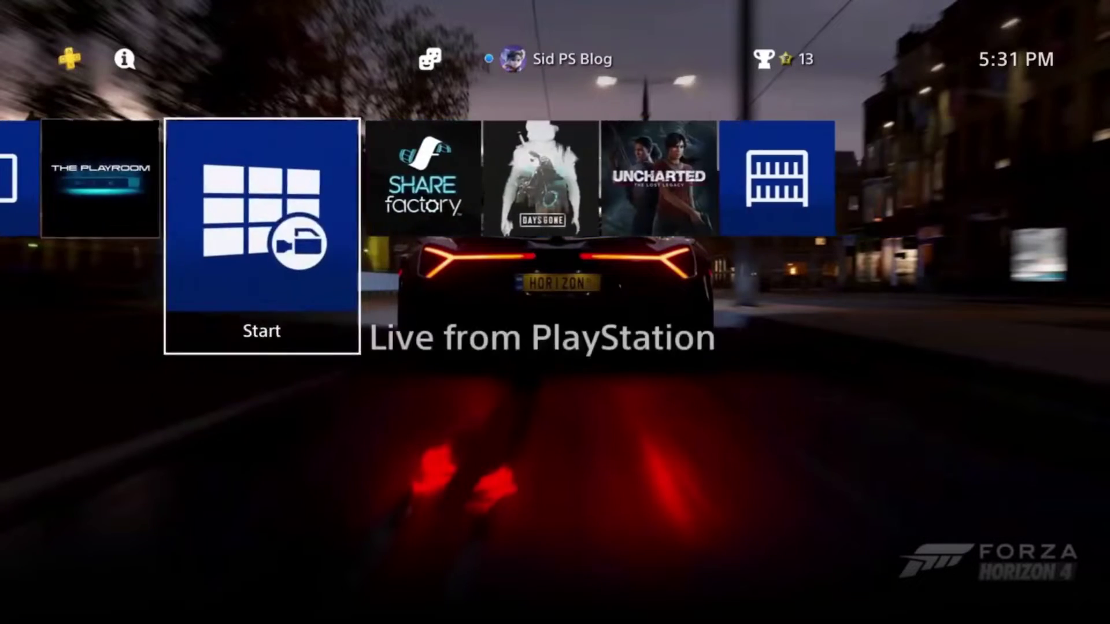
key(Right)
key(Right)
key(Right)
- Check Mafia: Definitive Edition for a newer game version from its options menu
key(Up)
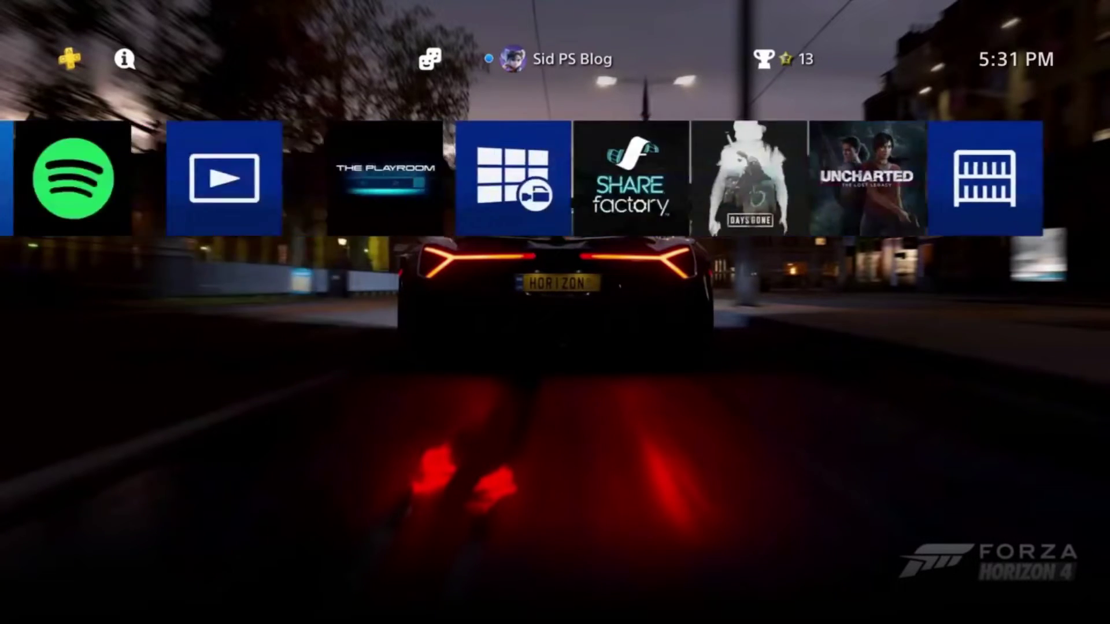
key(Left)
key(Left)
key(Left)
key(Left)
key(Left)
key(Left)
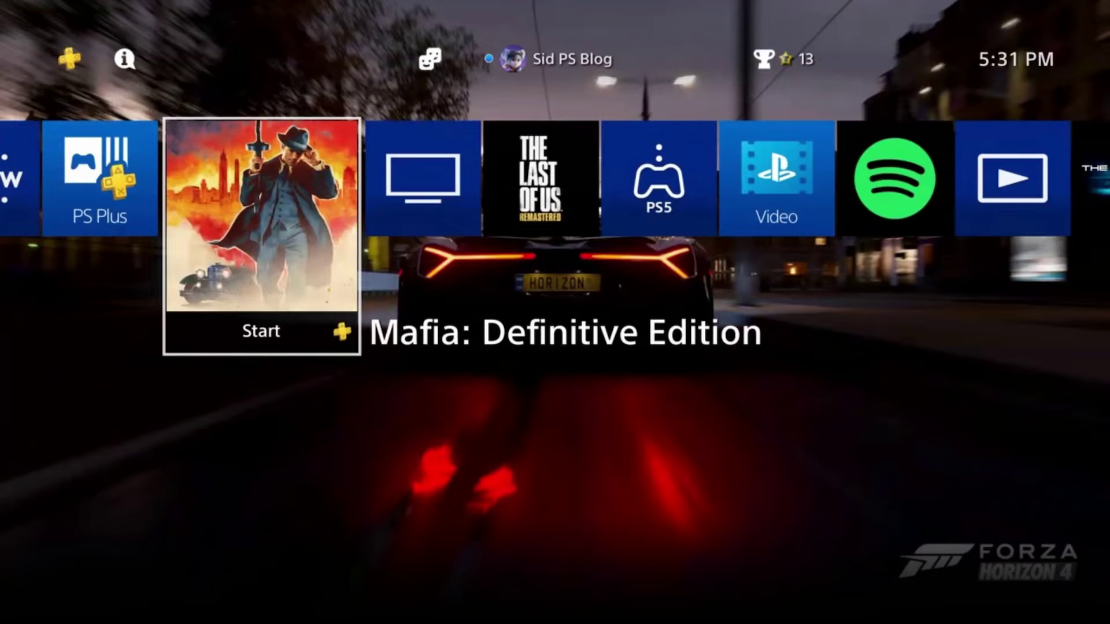
key(Menu)
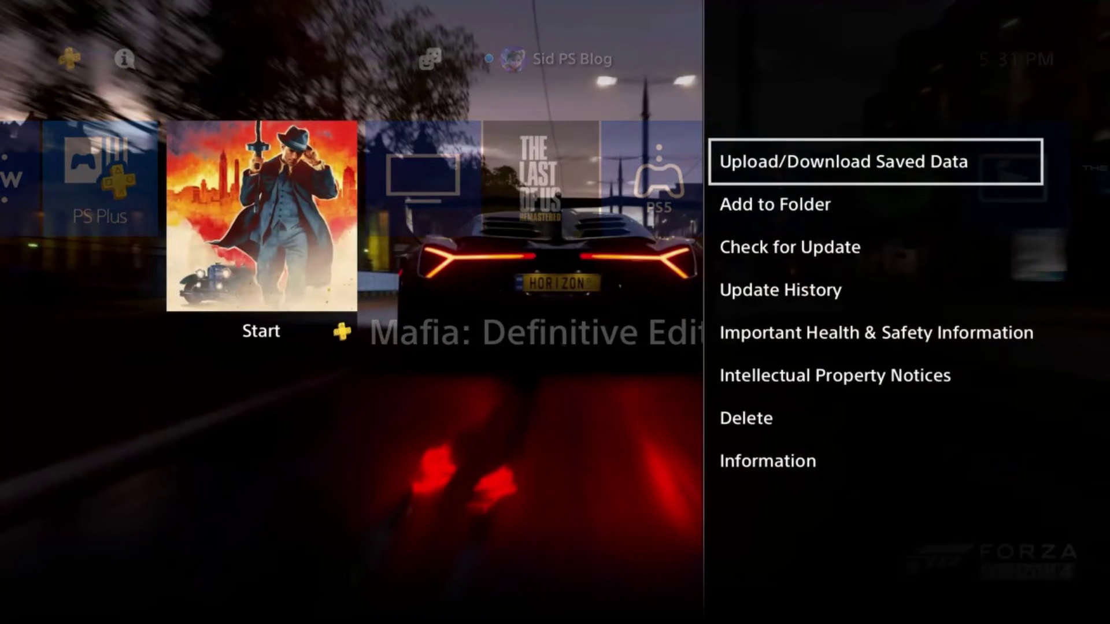
key(Down)
key(Down)
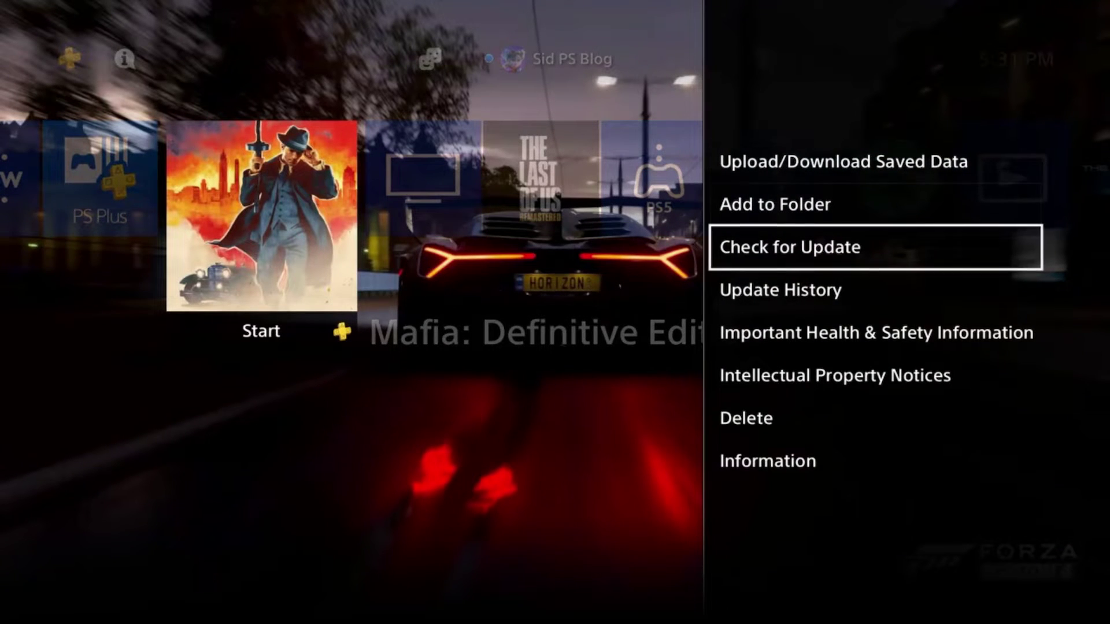
key(Return)
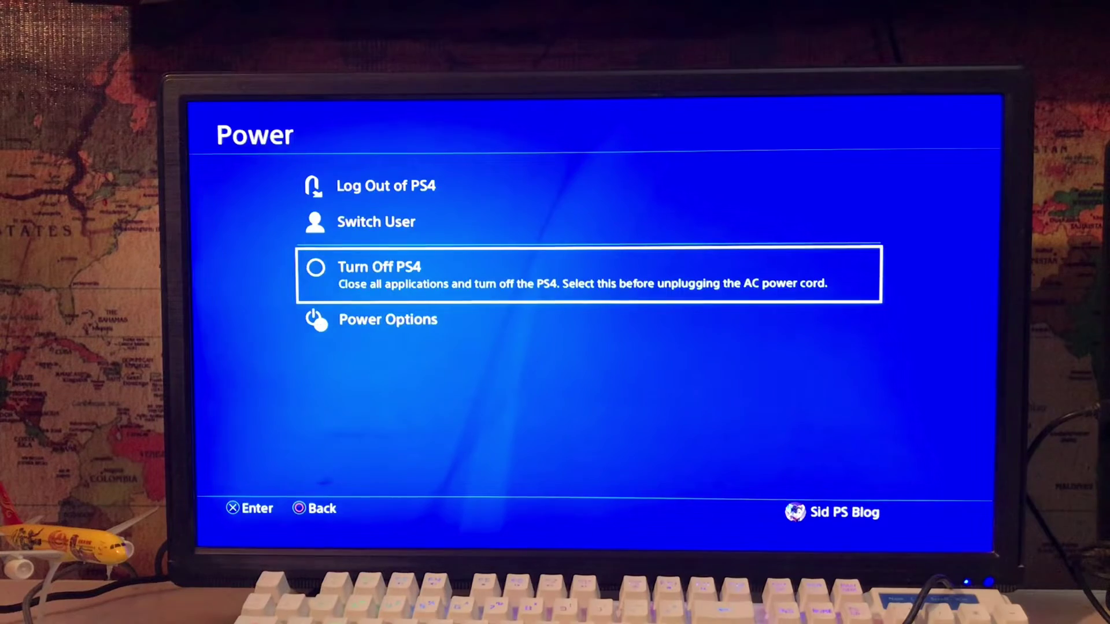
- Turn off the PS4 and restart it into Safe Mode with the controller connected
key(Return)
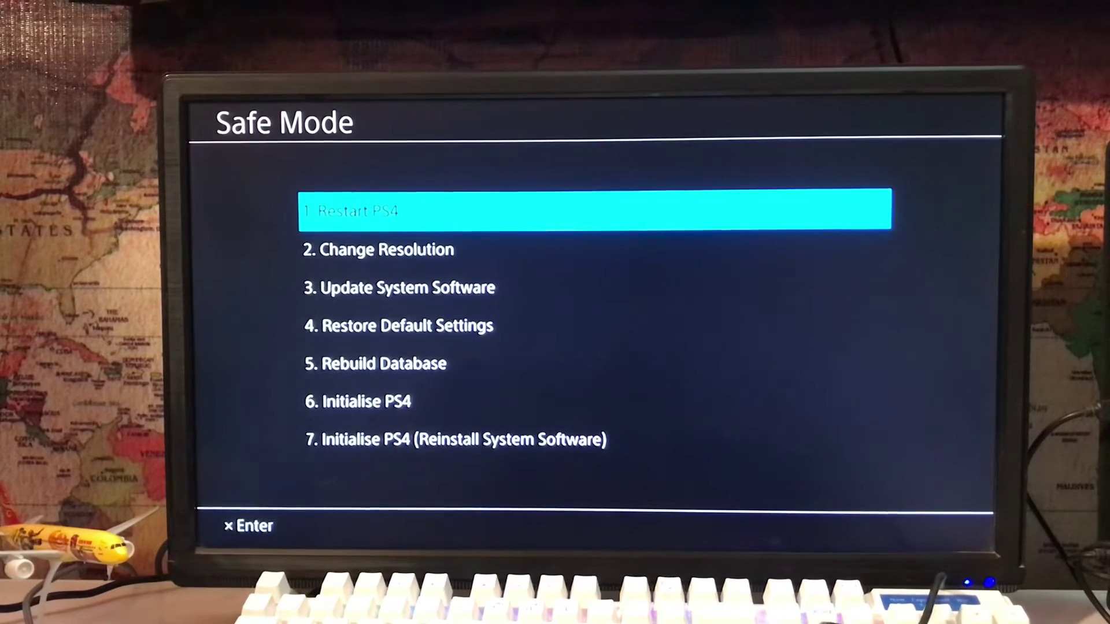
- Move down the Safe Mode menu to option 5, Rebuild Database
key(Down)
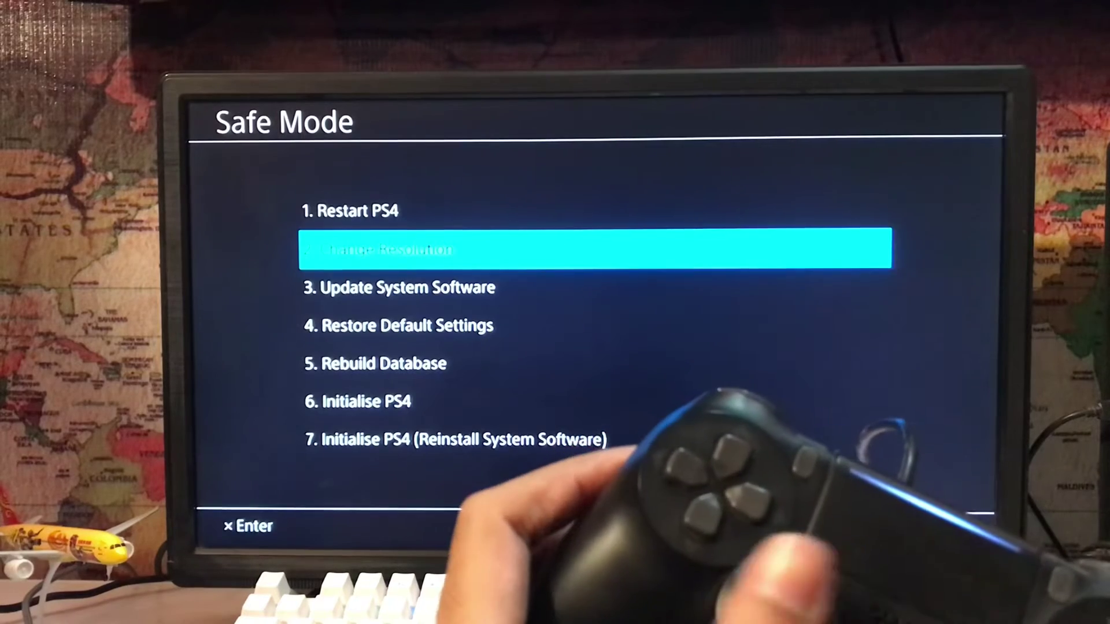
key(Down)
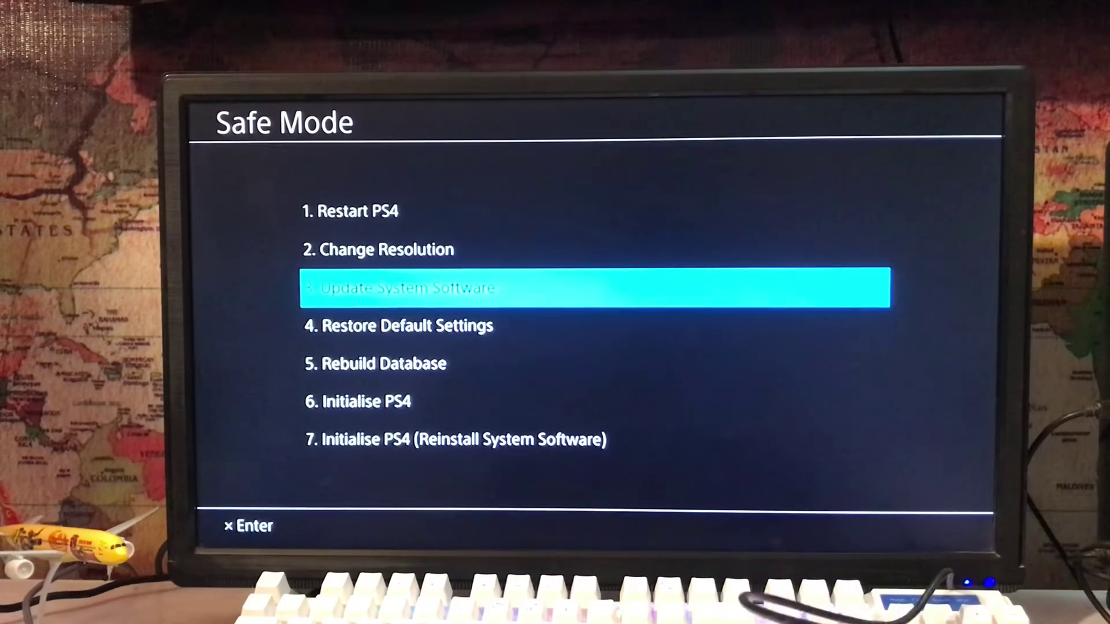
key(Down)
key(Down)
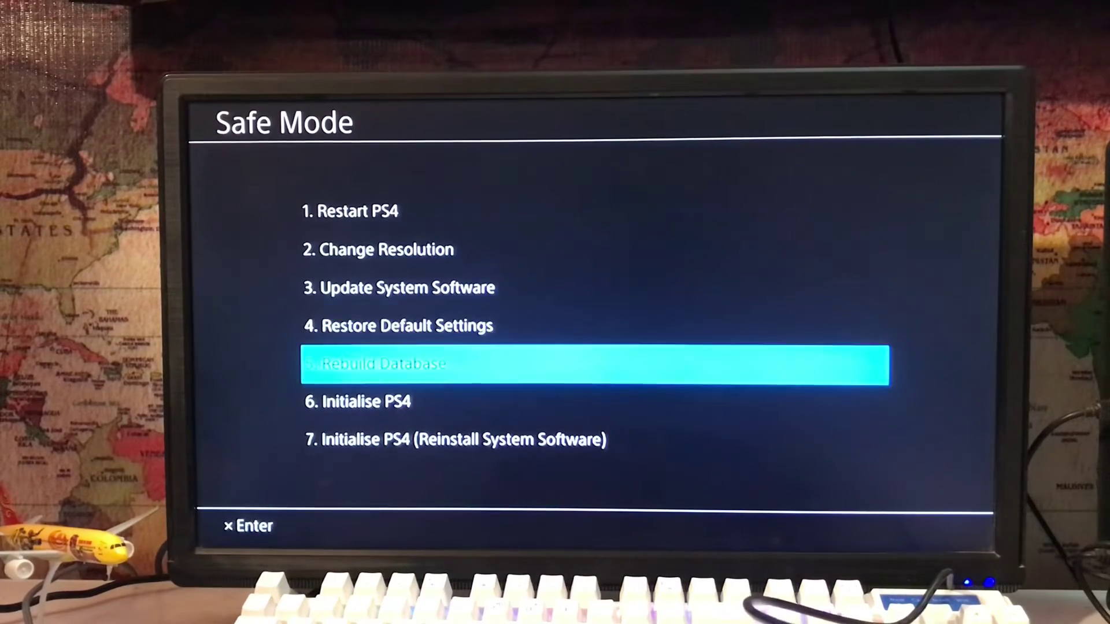
- Confirm the database rebuild with OK, then reach the power options in the function area after the reboot
key(Return)
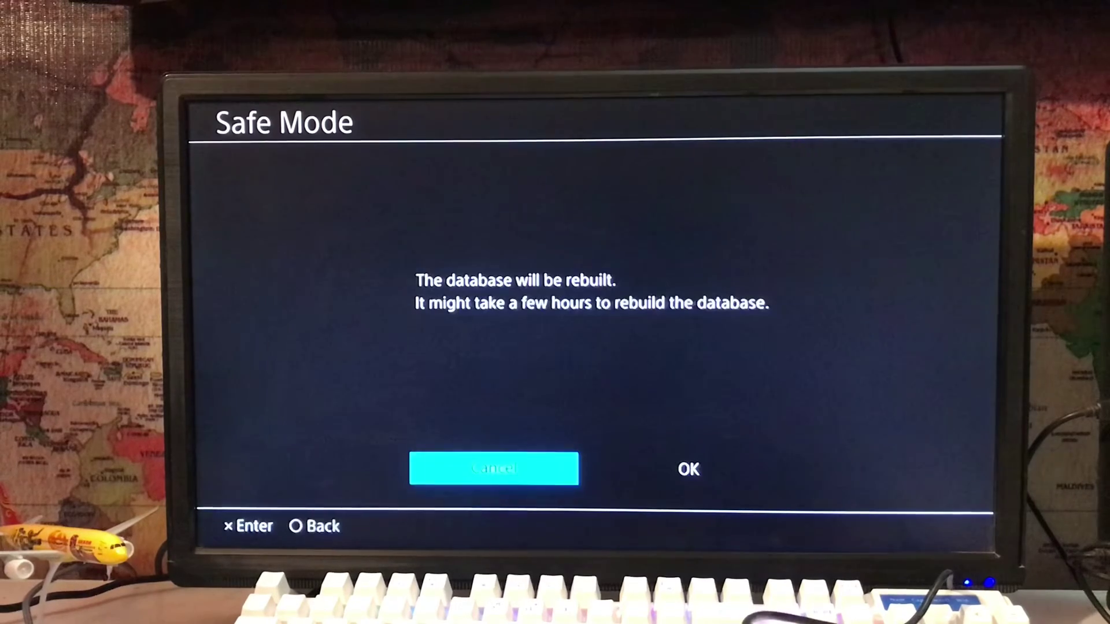
key(Right)
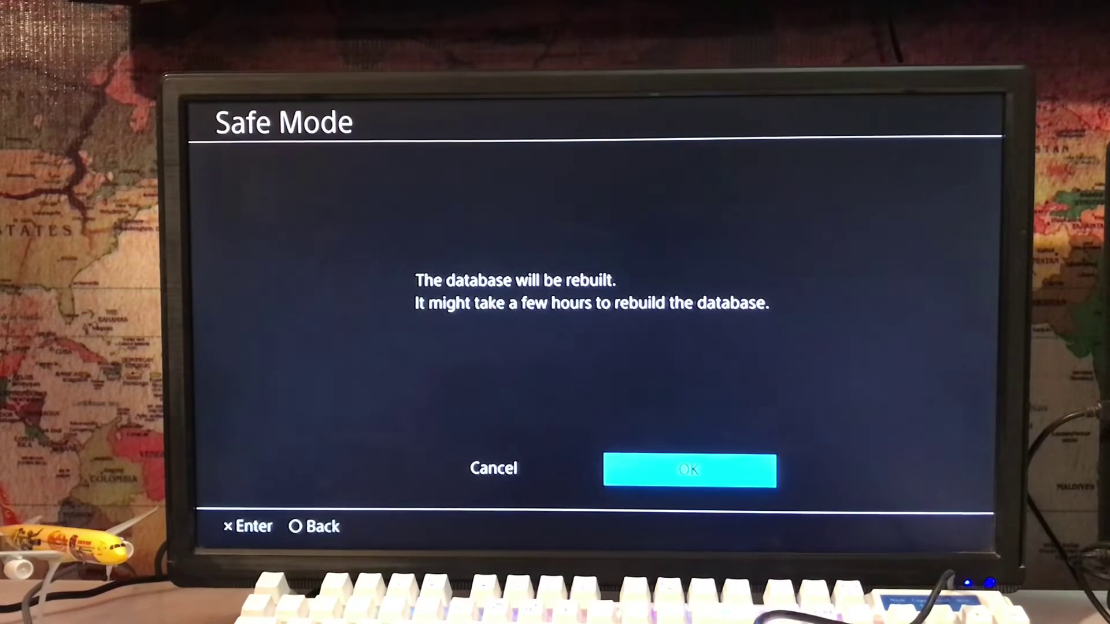
key(Return)
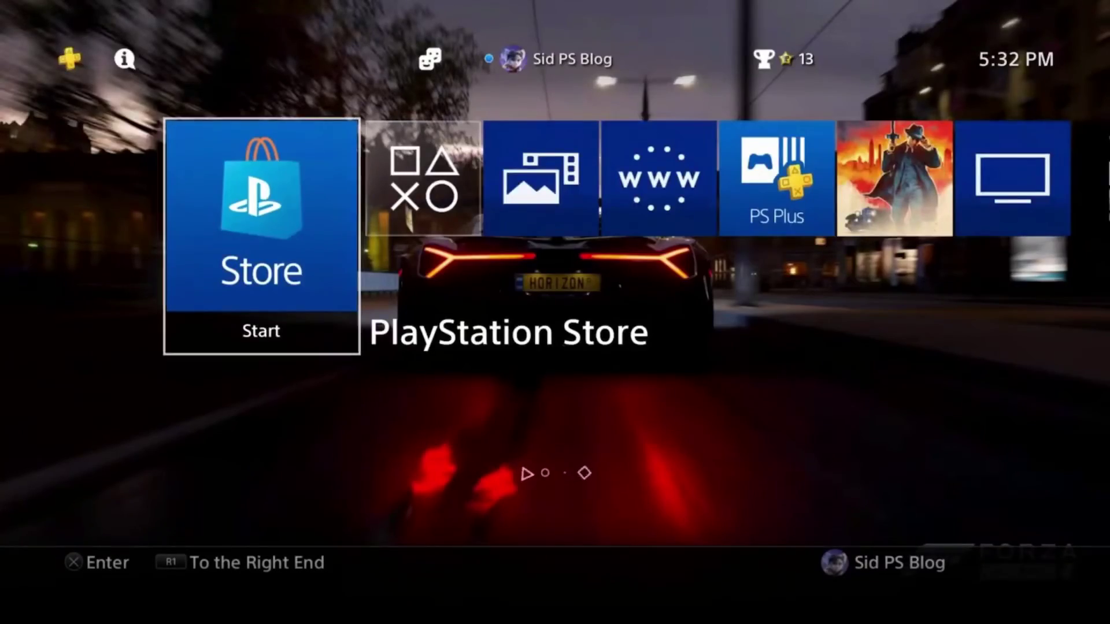
key(Up)
key(Right)
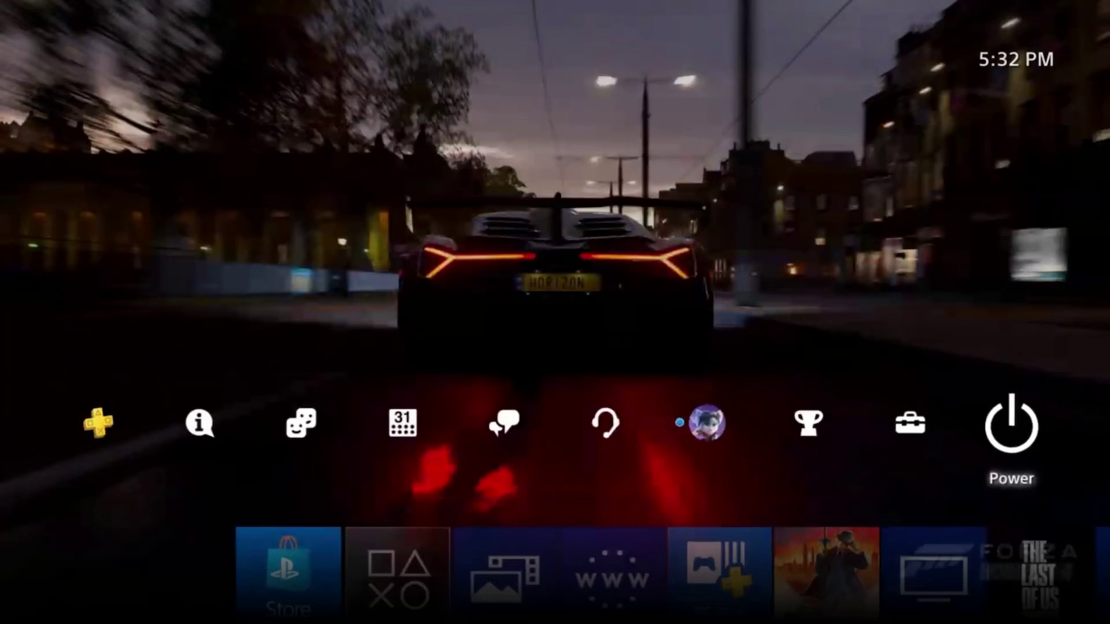